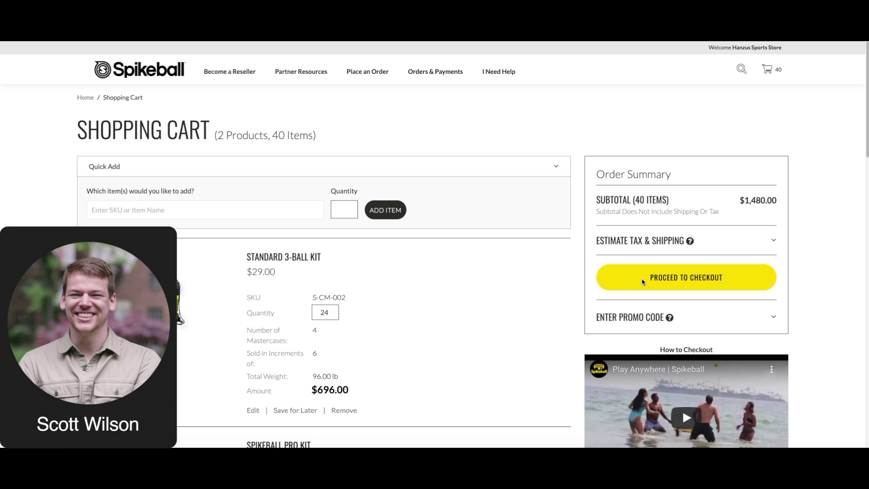
Step: Proceed from the cart to checkout and scroll through the item summary
{"action": "left_click", "coordinate": [638, 284]}
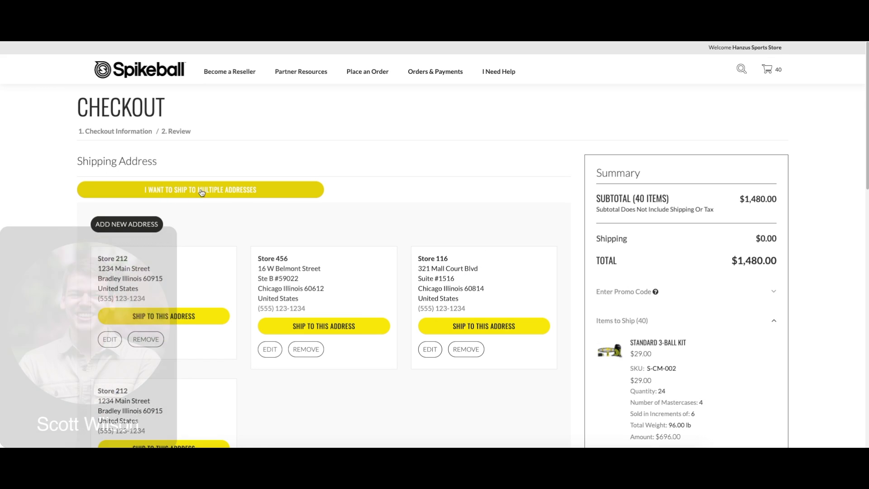
{"action": "scroll", "coordinate": [286, 226], "scroll_direction": "down", "scroll_amount": 4}
{"action": "scroll", "coordinate": [285, 226], "scroll_direction": "down", "scroll_amount": 3}
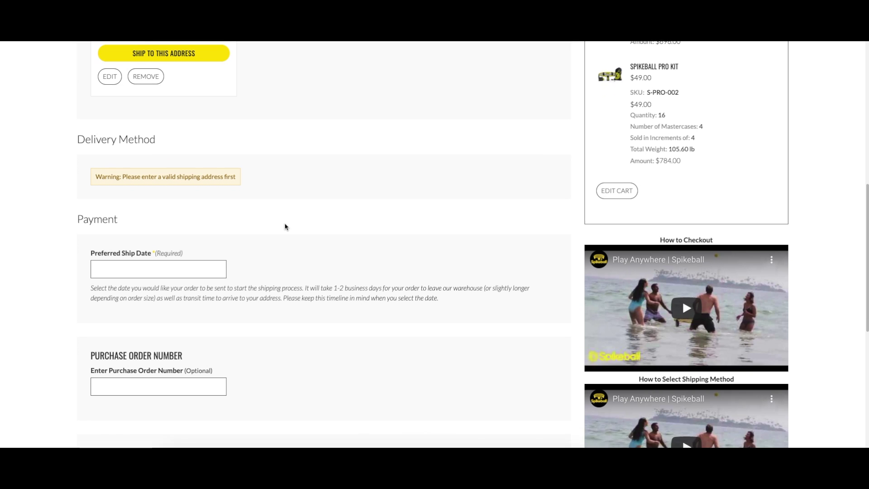
{"action": "scroll", "coordinate": [567, 235], "scroll_direction": "up", "scroll_amount": 3}
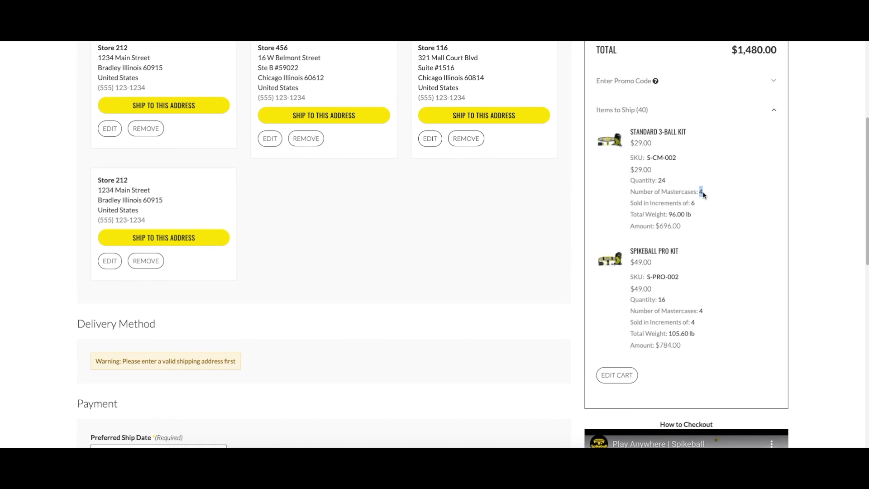
Step: Highlight the 3-Ball Kit's total weight and the Pro Kit's quantity and weight details
{"action": "left_click_drag", "start_coordinate": [672, 214], "coordinate": [691, 215]}
{"action": "left_click_drag", "start_coordinate": [631, 299], "coordinate": [704, 333]}
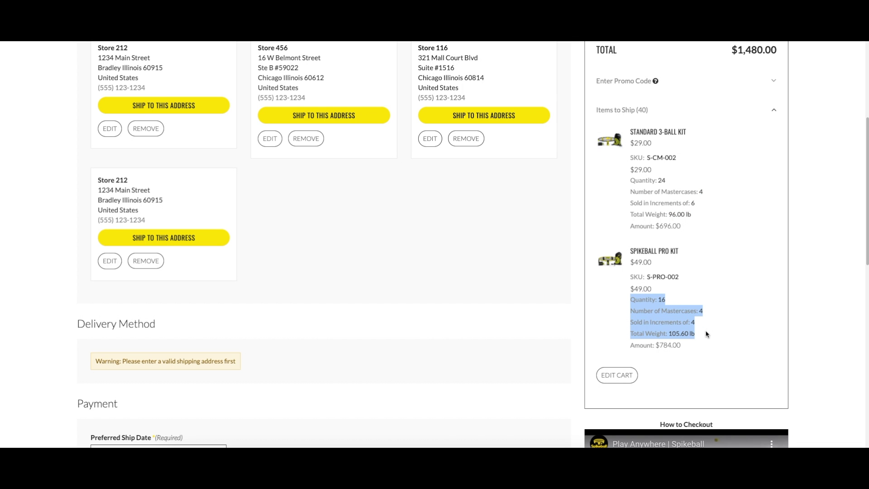
{"action": "left_click", "coordinate": [623, 331]}
{"action": "scroll", "coordinate": [407, 253], "scroll_direction": "up", "scroll_amount": 5}
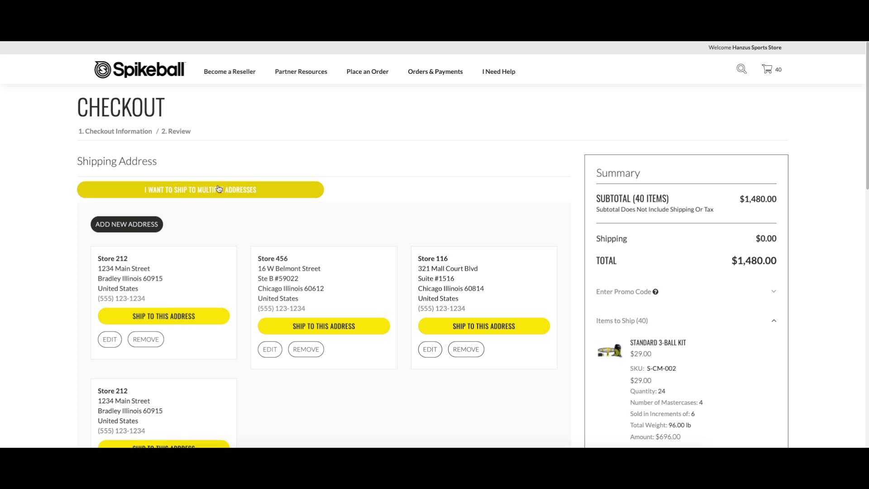
{"action": "left_click", "coordinate": [187, 190]}
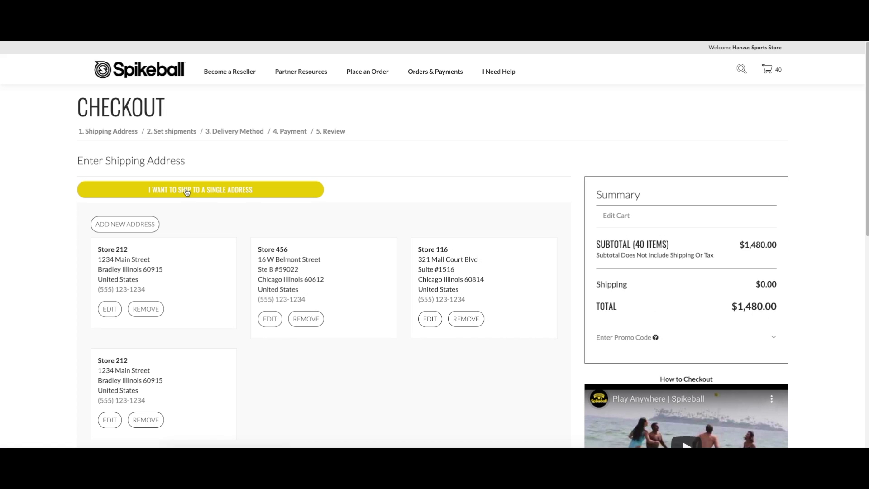
{"action": "scroll", "coordinate": [271, 235], "scroll_direction": "down", "scroll_amount": 2}
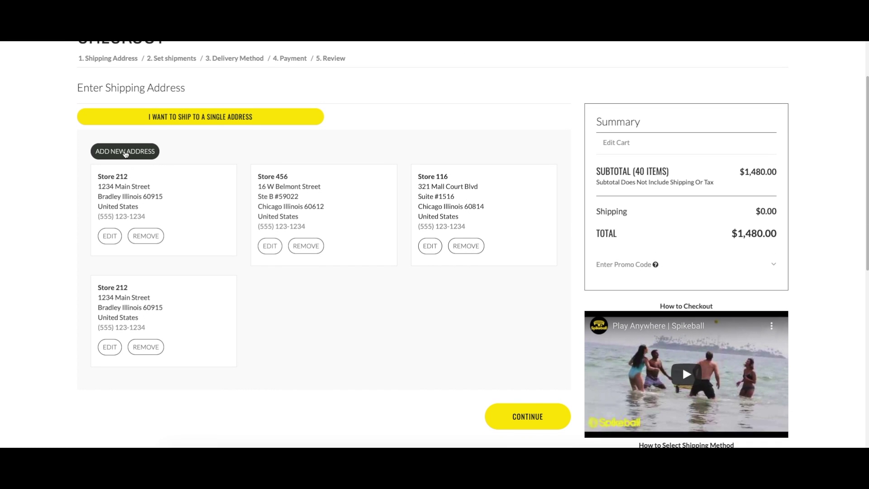
{"action": "left_click", "coordinate": [126, 152]}
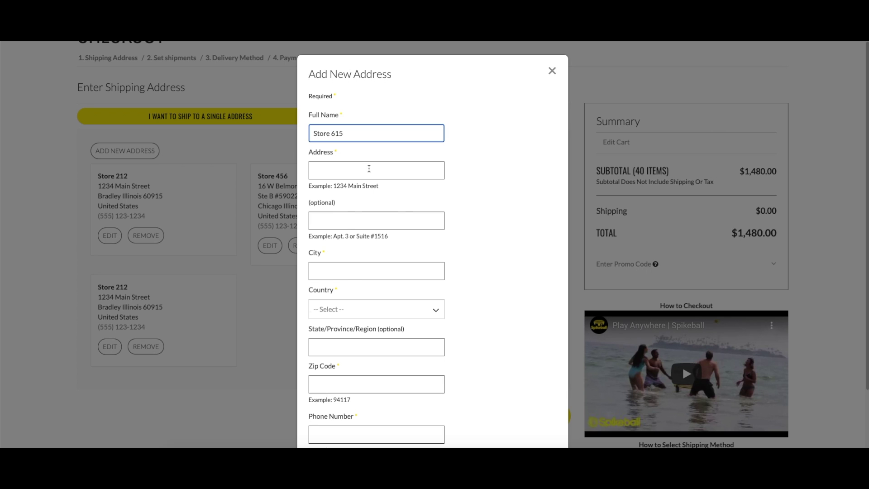
{"action": "left_click", "coordinate": [369, 169]}
{"action": "key", "text": "Tab"}
{"action": "type", "text": "Ra"}
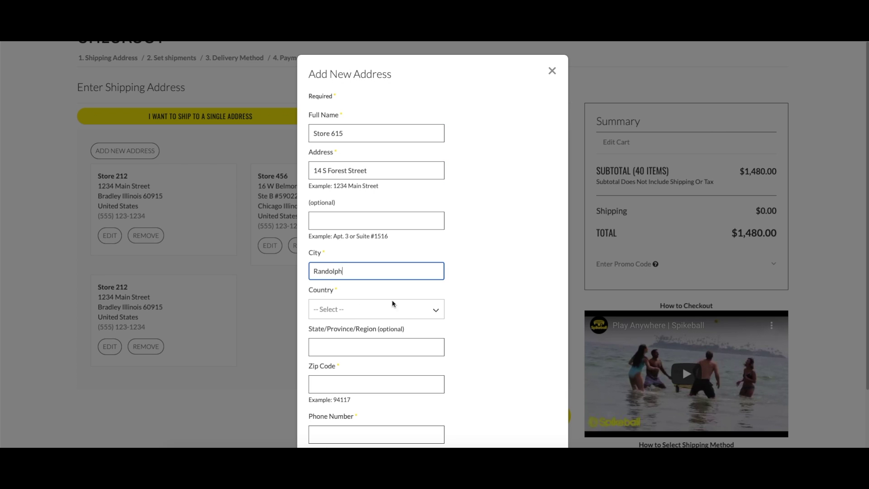
Step: Set country United States, state Illinois, zip 60111 and the phone, then save Store 615
{"action": "left_click", "coordinate": [392, 309]}
{"action": "left_click", "coordinate": [349, 337]}
{"action": "left_click", "coordinate": [349, 348]}
{"action": "left_click", "coordinate": [349, 317]}
{"action": "left_click", "coordinate": [376, 386]}
{"action": "type", "text": "60111"}
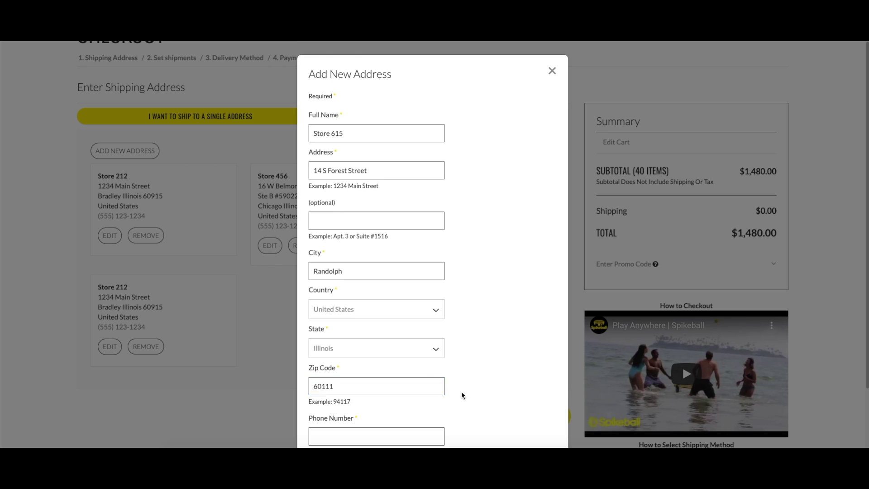
{"action": "key", "text": "Tab"}
{"action": "type", "text": "555-123"}
{"action": "left_click", "coordinate": [491, 370]}
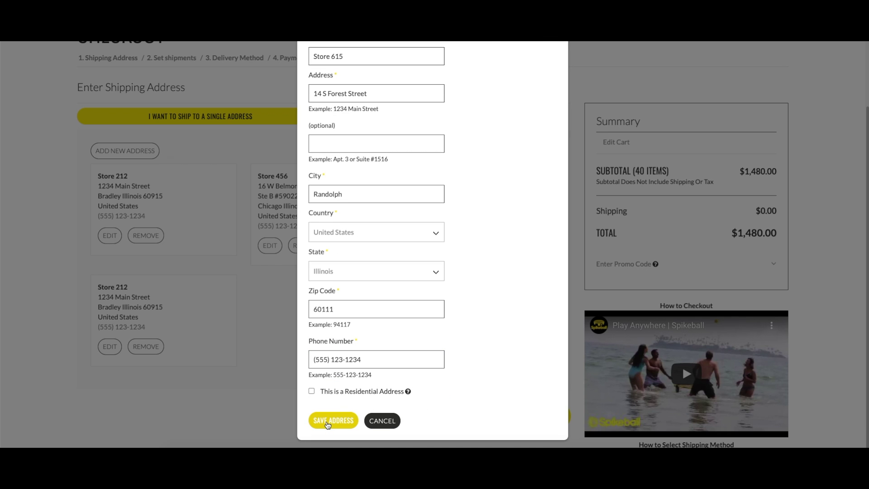
{"action": "left_click", "coordinate": [328, 421]}
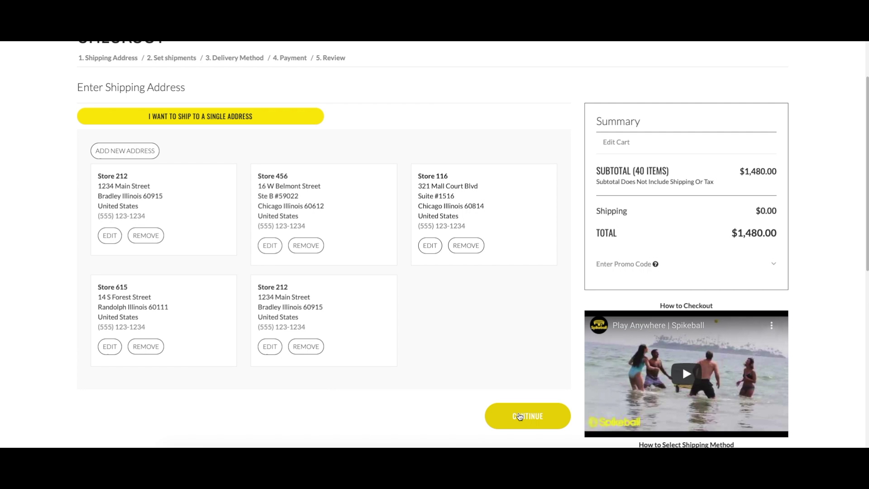
{"action": "left_click", "coordinate": [519, 417]}
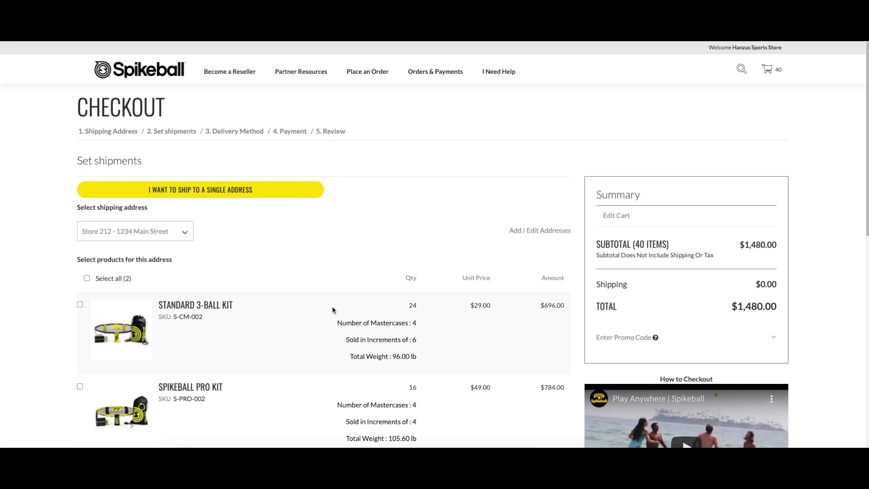
Step: Assign 12 Standard 3-Ball Kits and 8 Pro Kits to Store 615 and create that shipment
{"action": "scroll", "coordinate": [317, 316], "scroll_direction": "down", "scroll_amount": 3}
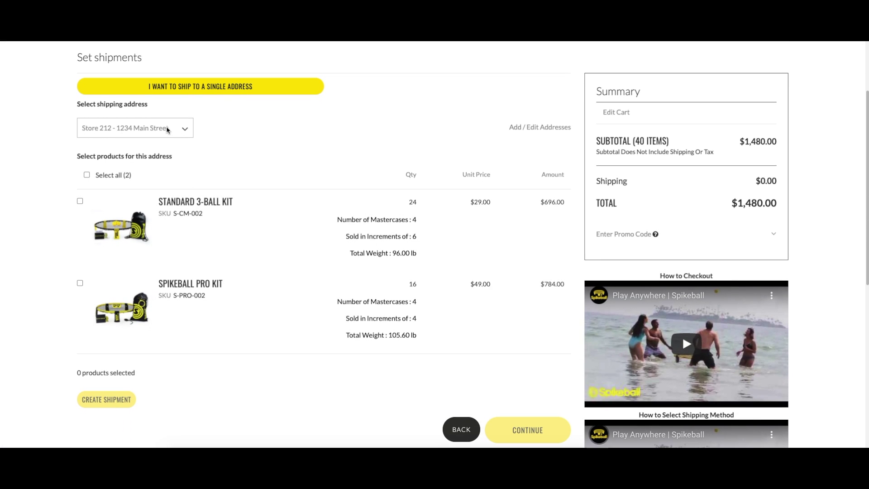
{"action": "left_click", "coordinate": [176, 129]}
{"action": "left_click", "coordinate": [152, 156]}
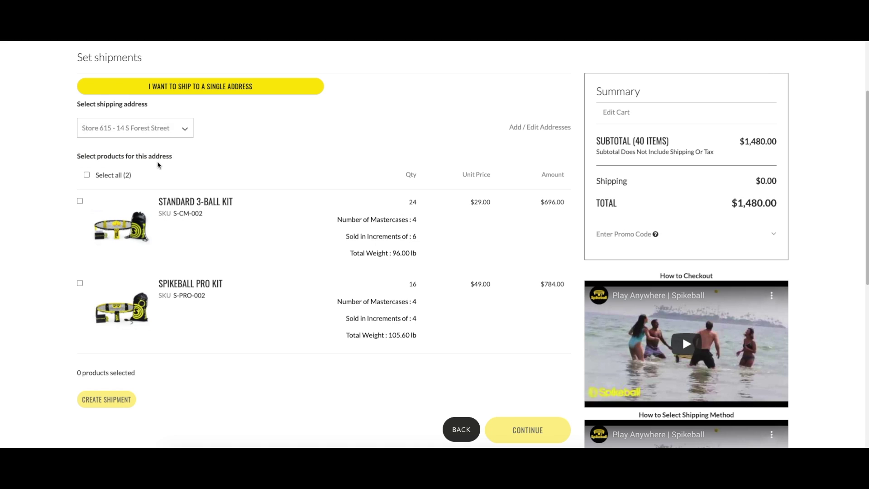
{"action": "left_click", "coordinate": [80, 201]}
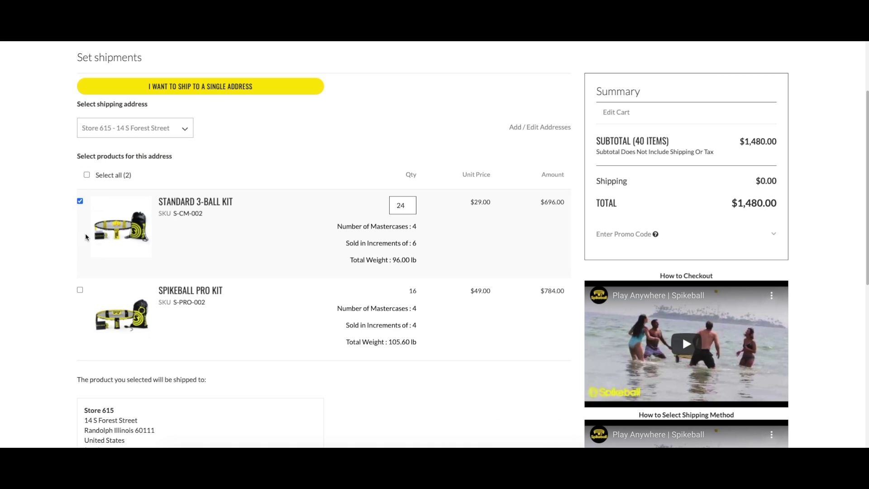
{"action": "left_click", "coordinate": [80, 290]}
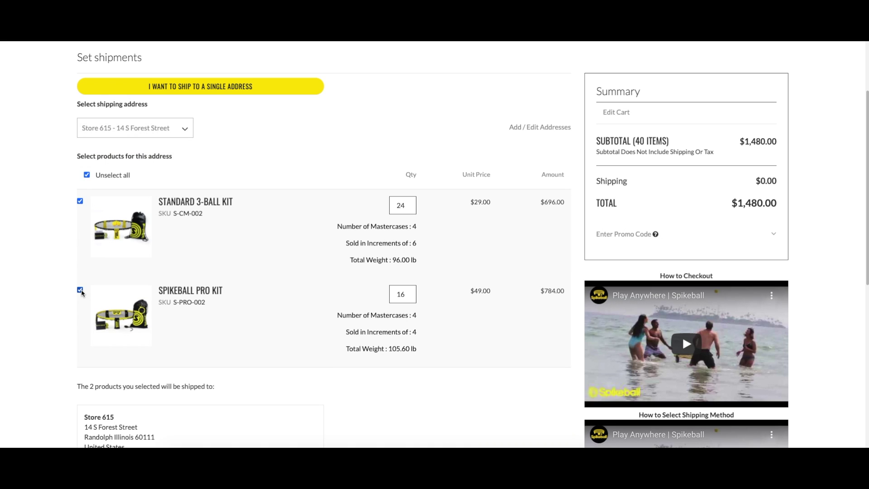
{"action": "left_click", "coordinate": [409, 207]}
{"action": "left_click", "coordinate": [409, 297]}
{"action": "left_click", "coordinate": [408, 297]}
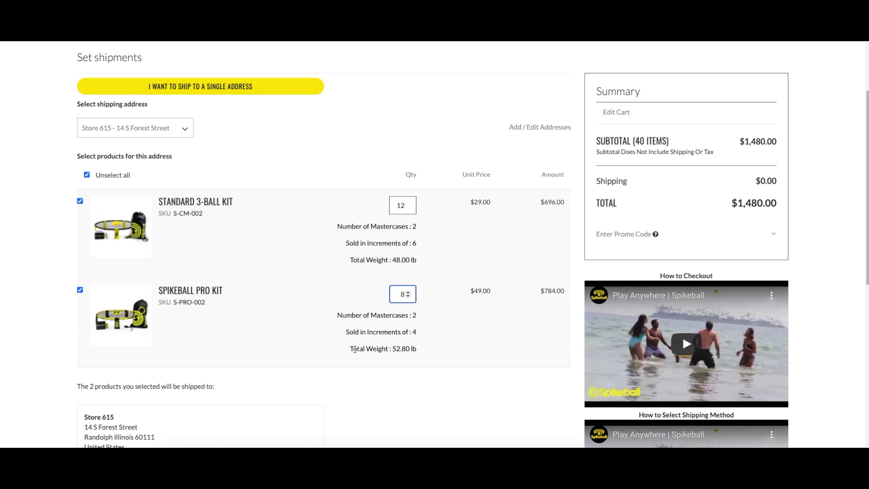
{"action": "scroll", "coordinate": [356, 349], "scroll_direction": "down", "scroll_amount": 3}
{"action": "left_click", "coordinate": [103, 351]}
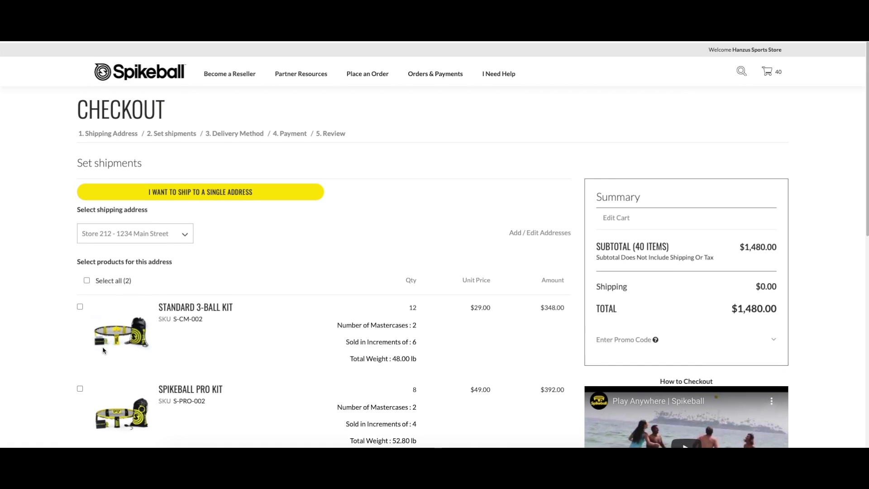
Step: Create a Store 116 shipment of 6 Standard 3-Ball Kits and 4 Pro Kits
{"action": "scroll", "coordinate": [248, 256], "scroll_direction": "down", "scroll_amount": 1}
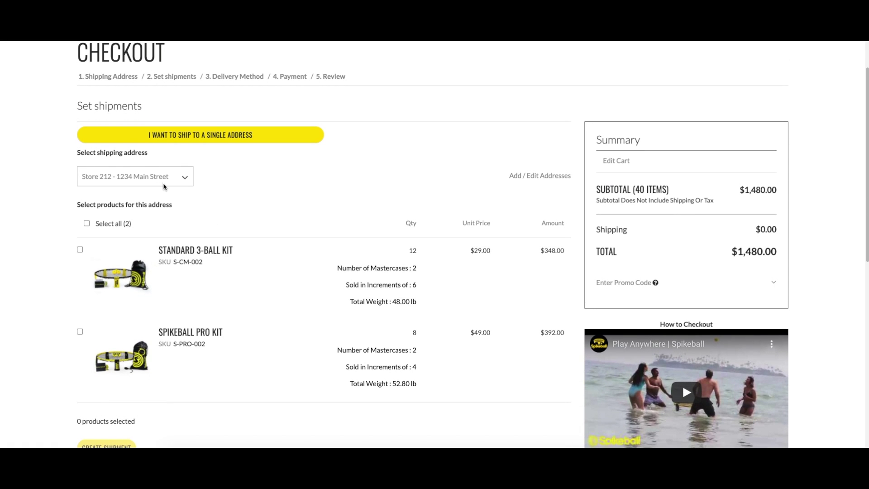
{"action": "left_click", "coordinate": [164, 184]}
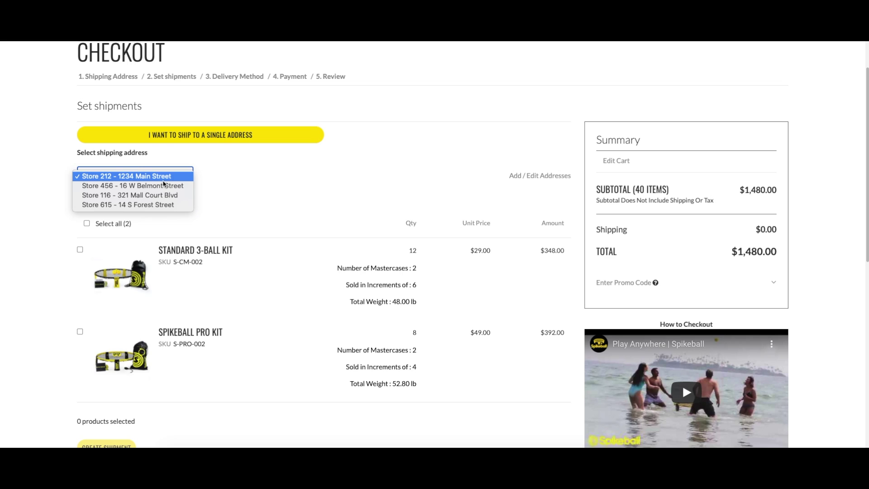
{"action": "left_click", "coordinate": [142, 196]}
{"action": "left_click", "coordinate": [80, 249]}
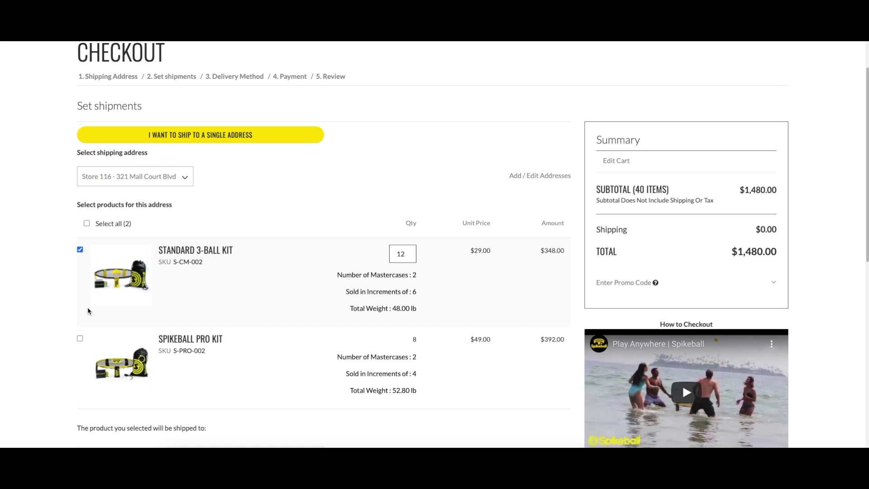
{"action": "left_click", "coordinate": [80, 338]}
{"action": "left_click", "coordinate": [407, 256]}
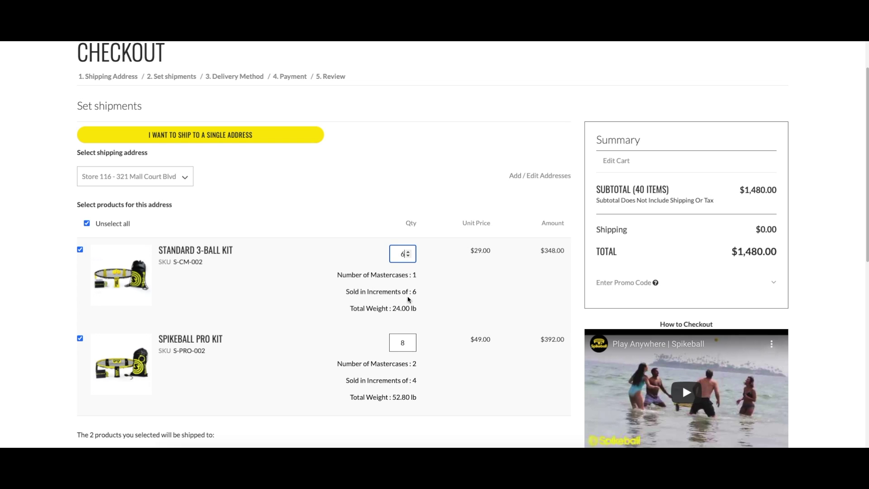
{"action": "left_click", "coordinate": [409, 346]}
{"action": "scroll", "coordinate": [302, 351], "scroll_direction": "down", "scroll_amount": 3}
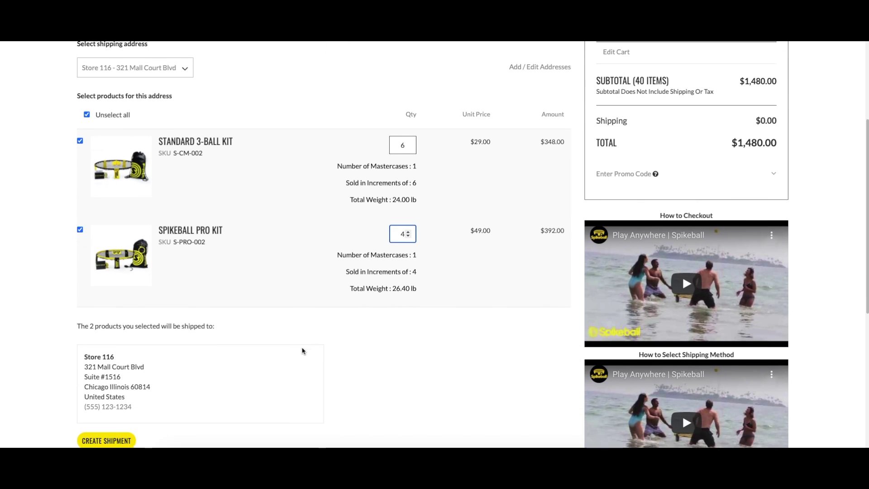
{"action": "left_click", "coordinate": [113, 426]}
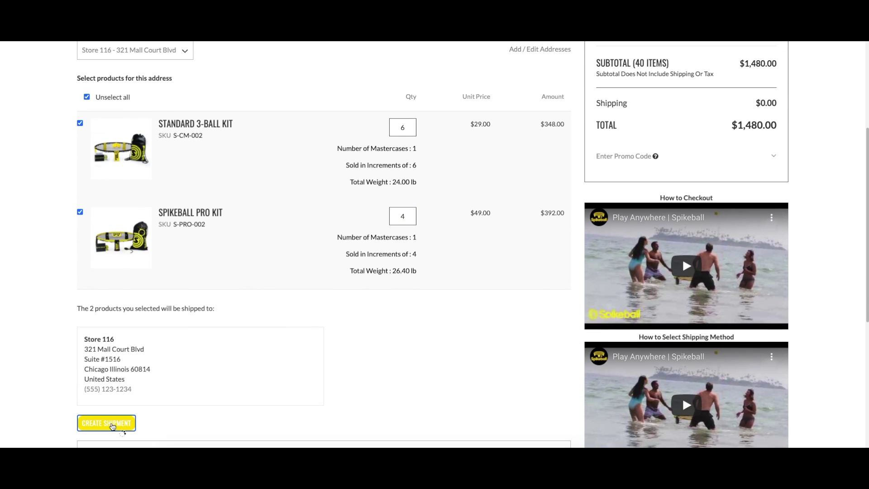
Step: Create a Store 456 shipment with both products for the remaining 6 and 4 kits
{"action": "scroll", "coordinate": [179, 179], "scroll_direction": "up", "scroll_amount": 1}
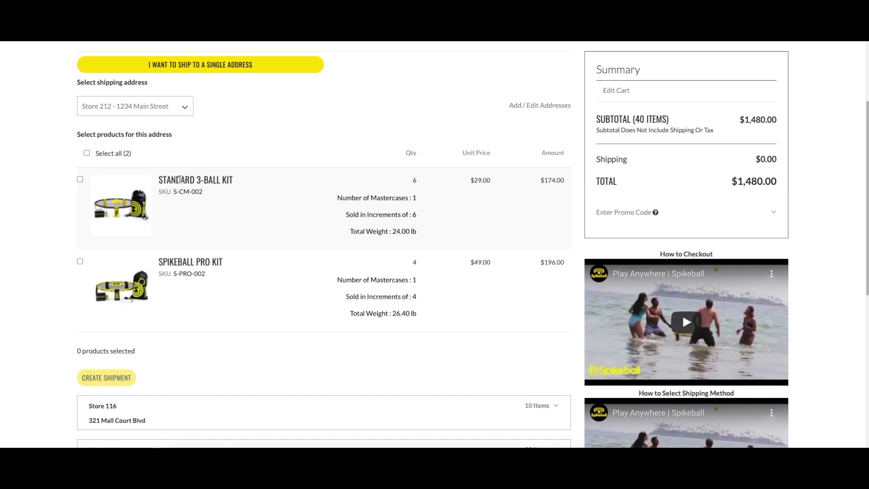
{"action": "left_click_drag", "start_coordinate": [502, 112], "coordinate": [572, 107]}
{"action": "left_click", "coordinate": [153, 109]}
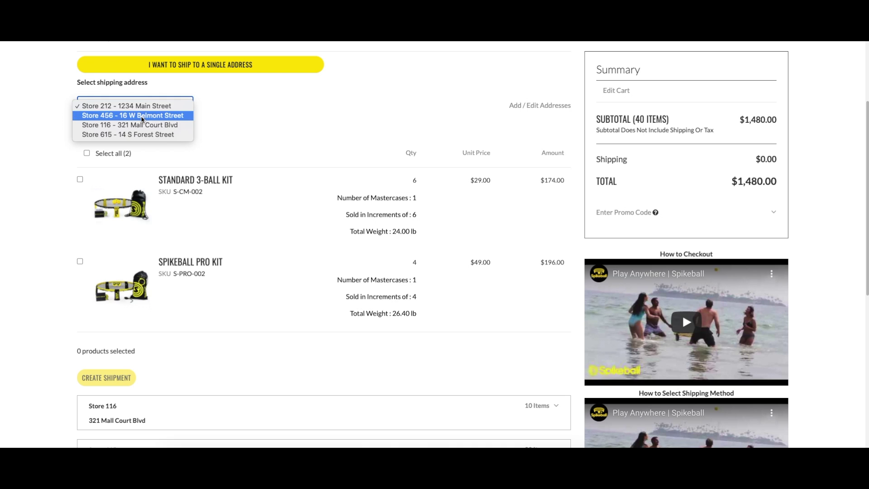
{"action": "left_click", "coordinate": [142, 116]}
{"action": "left_click", "coordinate": [80, 179]}
{"action": "left_click", "coordinate": [80, 268]}
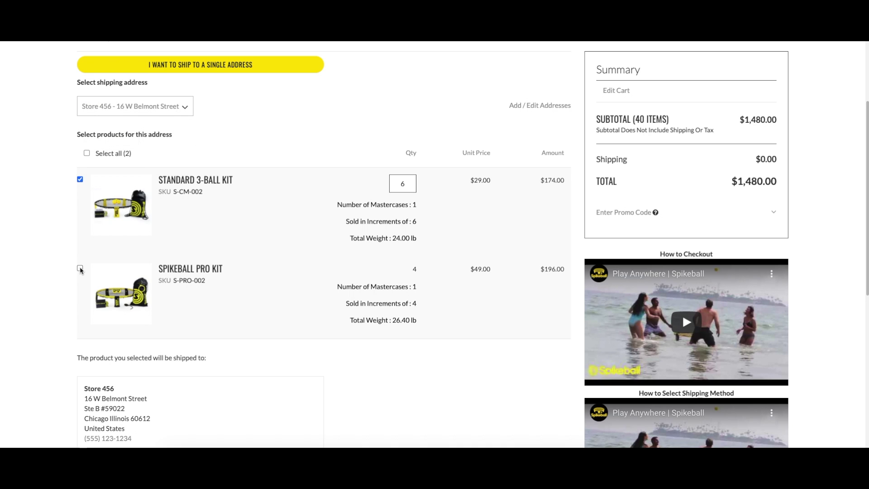
{"action": "scroll", "coordinate": [260, 341], "scroll_direction": "down", "scroll_amount": 3}
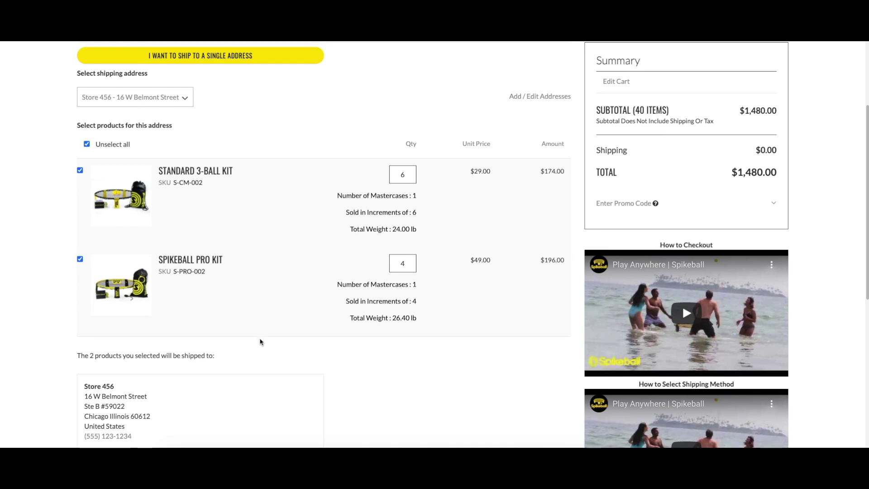
{"action": "left_click", "coordinate": [121, 367]}
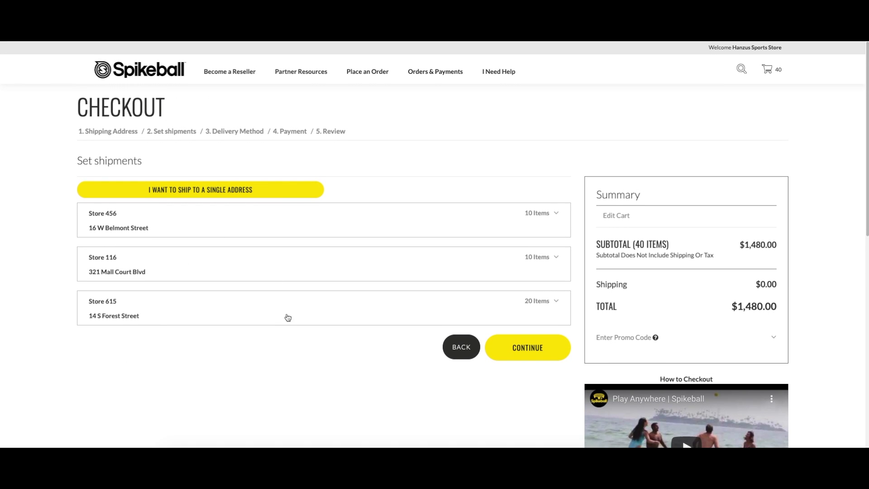
Step: Ship Store 456 on the small parcel account with the account number, zip 60611 and carrier ups
{"action": "left_click", "coordinate": [549, 352]}
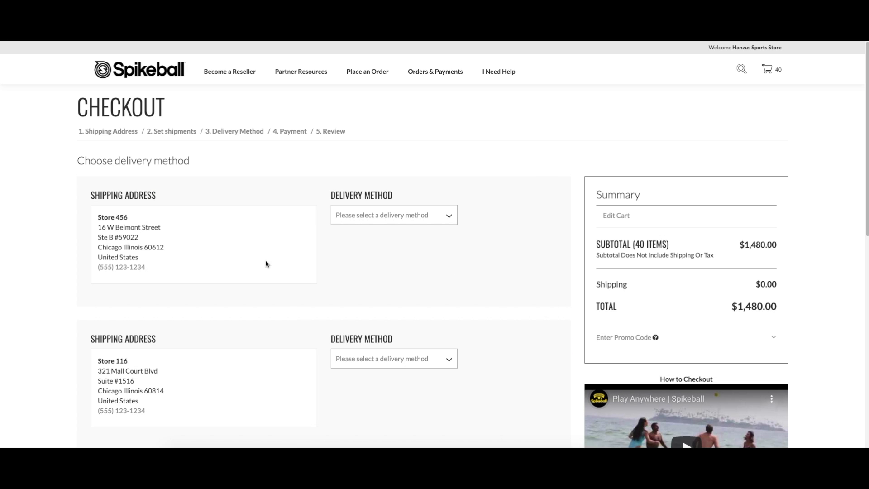
{"action": "left_click", "coordinate": [353, 218]}
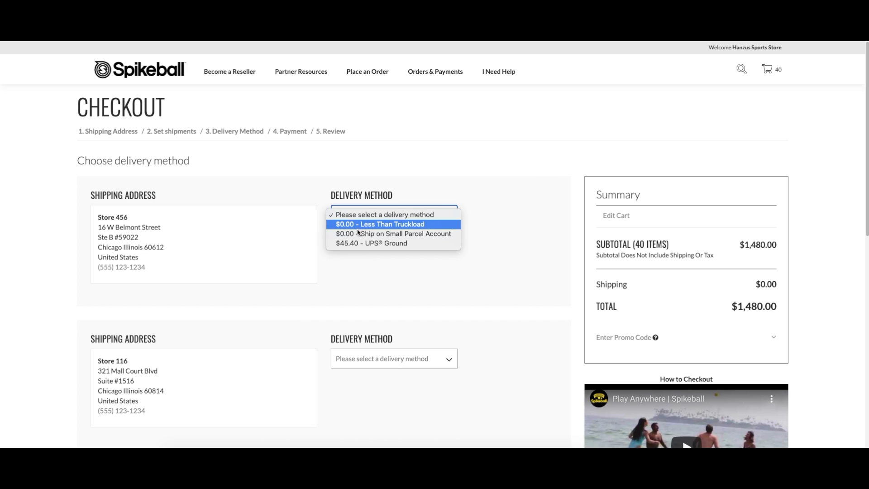
{"action": "left_click", "coordinate": [359, 233]}
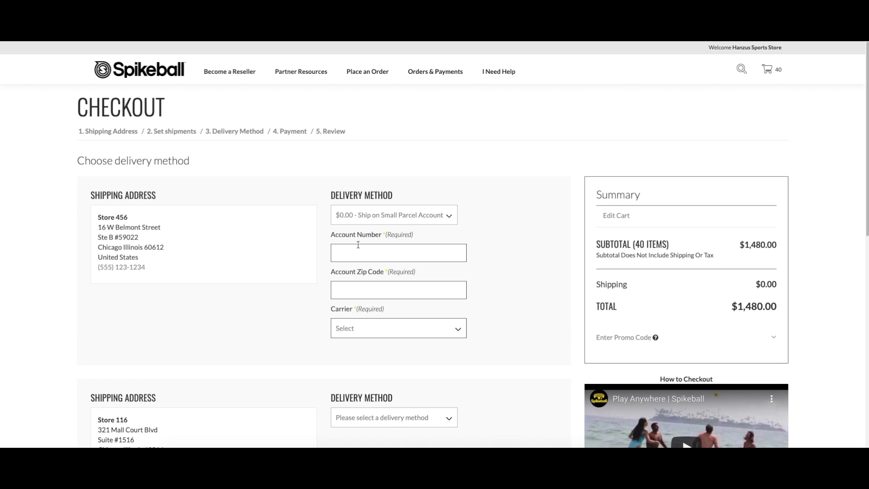
{"action": "left_click", "coordinate": [359, 254]}
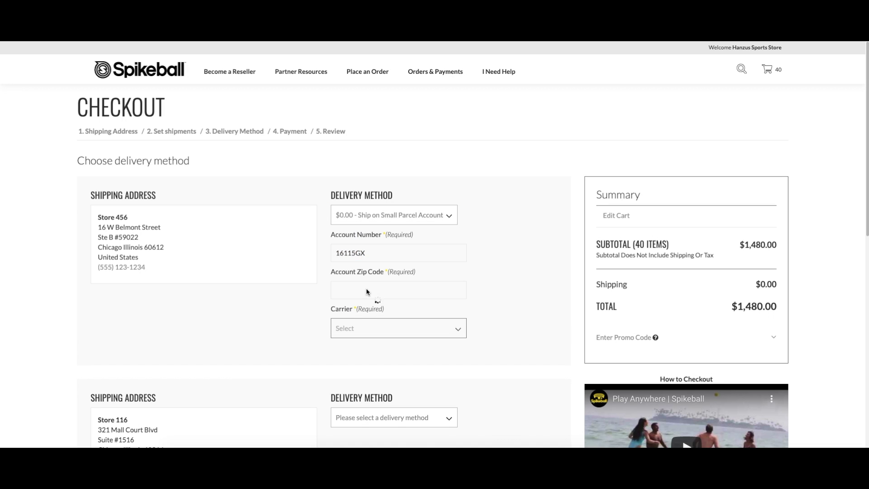
{"action": "left_click", "coordinate": [366, 290]}
{"action": "type", "text": "60611"}
{"action": "left_click", "coordinate": [380, 330]}
{"action": "left_click", "coordinate": [371, 347]}
{"action": "scroll", "coordinate": [371, 349], "scroll_direction": "down", "scroll_amount": 5}
Step: Ship Store 116 on the small parcel account with zip 60611 and carrier ups
{"action": "left_click", "coordinate": [375, 201]}
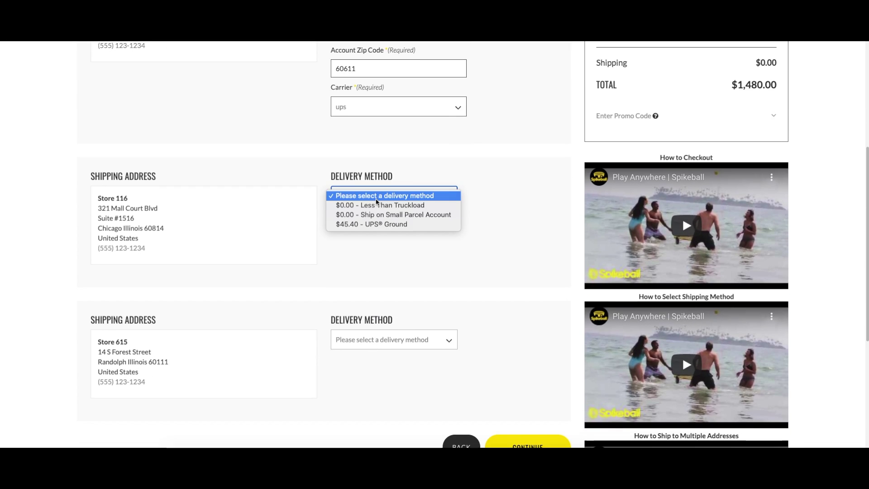
{"action": "left_click", "coordinate": [375, 215]}
{"action": "left_click", "coordinate": [374, 233]}
{"action": "left_click", "coordinate": [374, 274]}
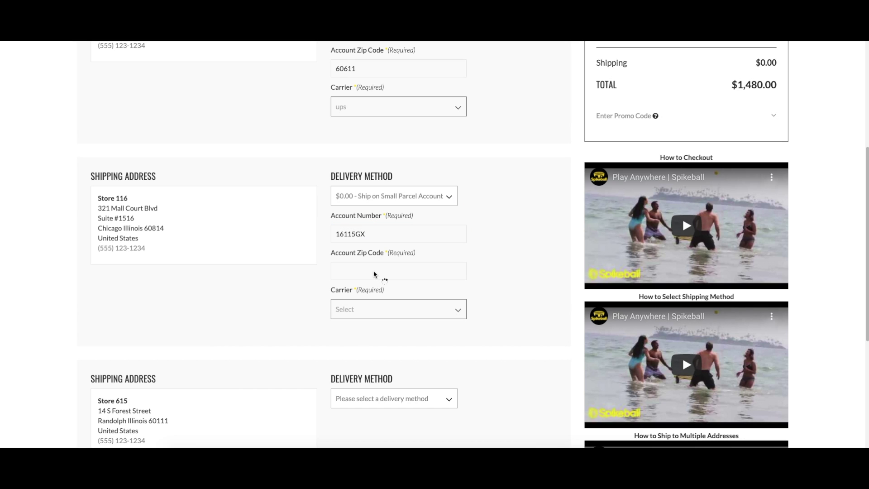
{"action": "left_click", "coordinate": [374, 273]}
{"action": "left_click", "coordinate": [383, 312]}
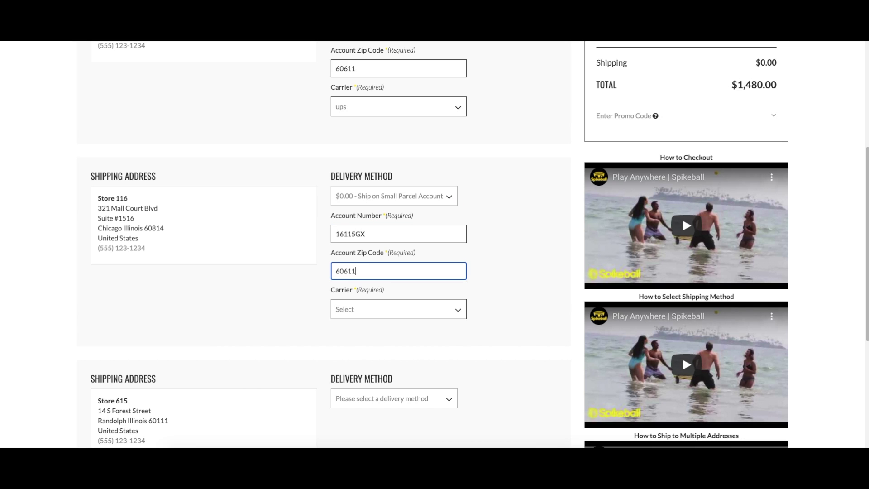
{"action": "left_click", "coordinate": [378, 331]}
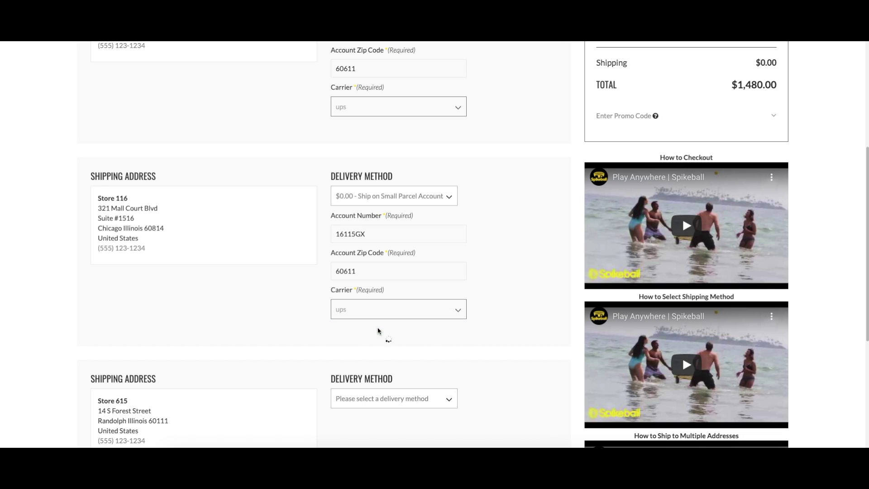
{"action": "scroll", "coordinate": [379, 326], "scroll_direction": "down", "scroll_amount": 3}
Step: Ship Store 615 on the small parcel account via ups and proceed to Payment
{"action": "left_click", "coordinate": [383, 251]}
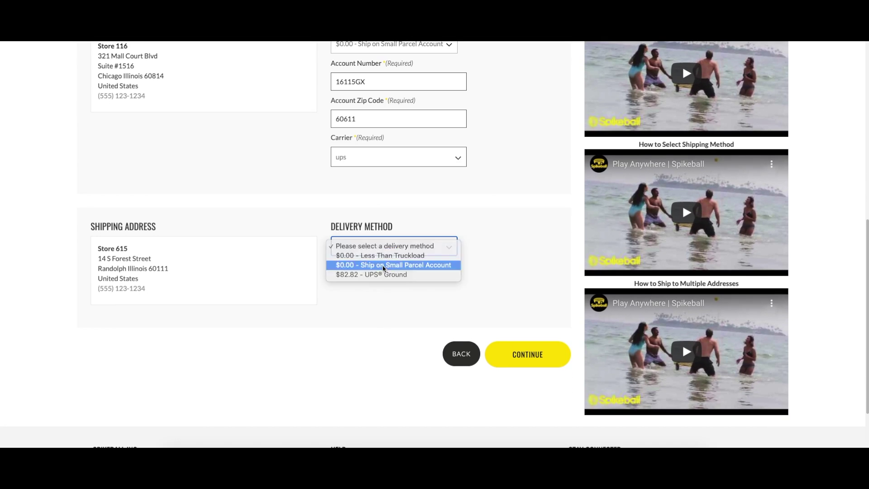
{"action": "left_click", "coordinate": [382, 267]}
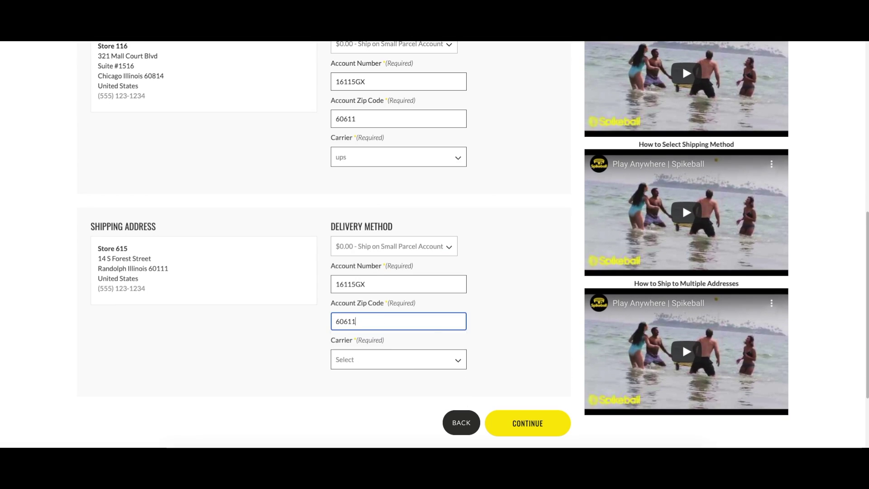
{"action": "left_click", "coordinate": [407, 362]}
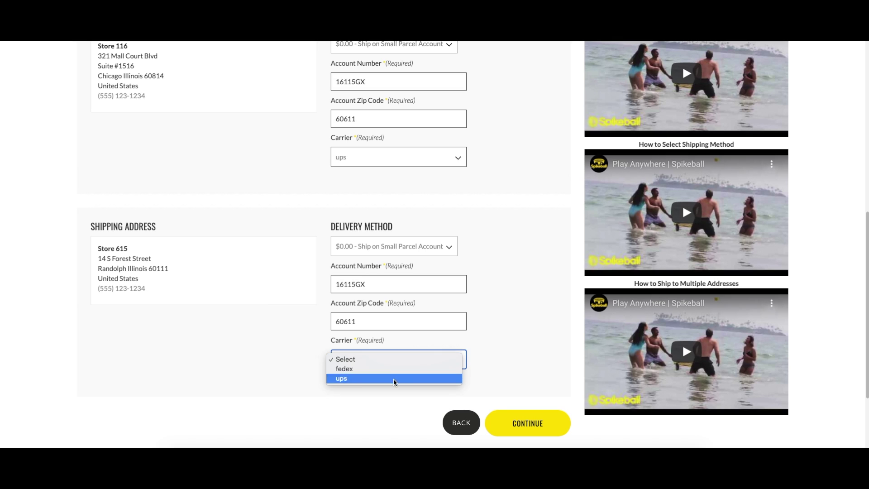
{"action": "left_click", "coordinate": [396, 377]}
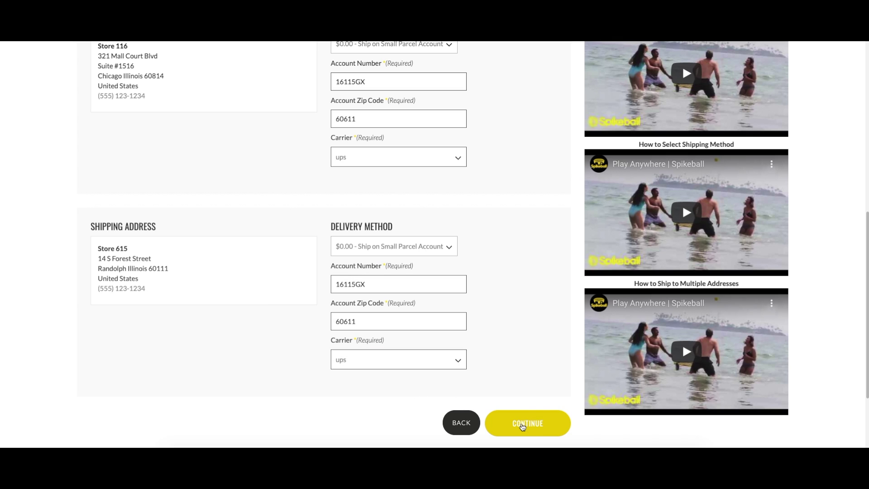
{"action": "left_click", "coordinate": [522, 425]}
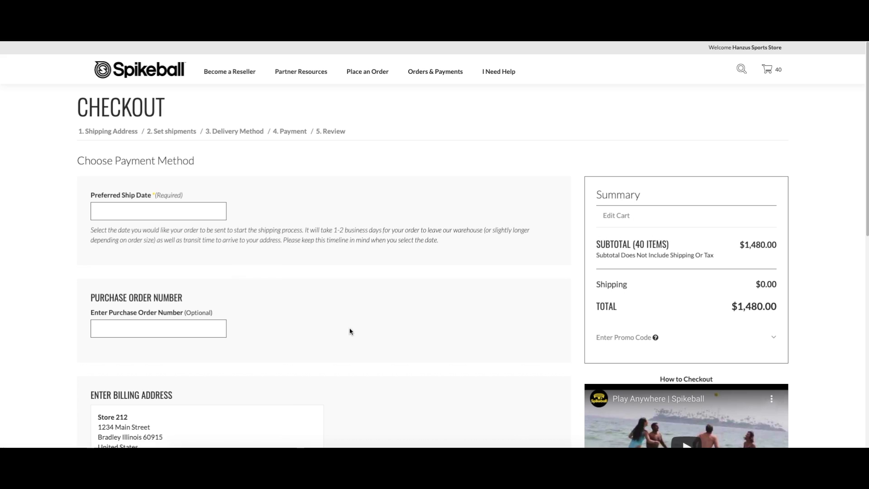
Step: Set the preferred ship date to 09/25/2020, enter the purchase order number, and continue to review
{"action": "left_click", "coordinate": [181, 215]}
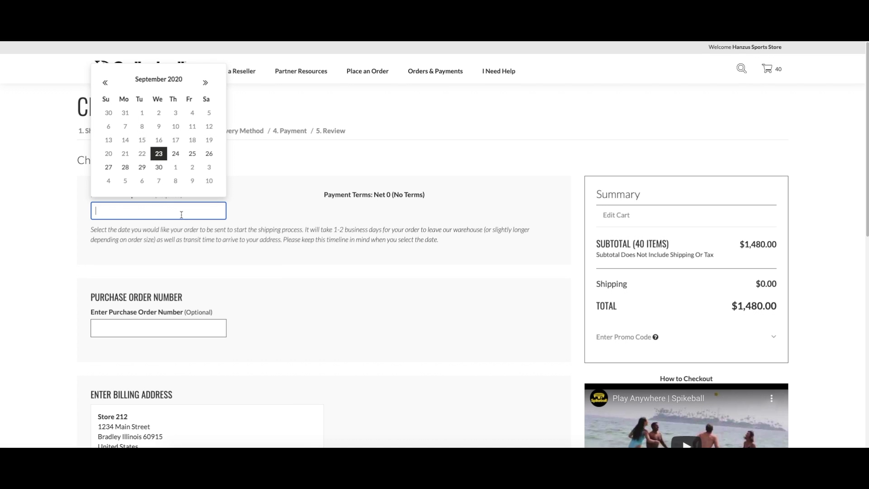
{"action": "left_click", "coordinate": [192, 154]}
{"action": "scroll", "coordinate": [192, 154], "scroll_direction": "down", "scroll_amount": 2}
{"action": "left_click", "coordinate": [186, 246]}
{"action": "type", "text": "Spikeball14"}
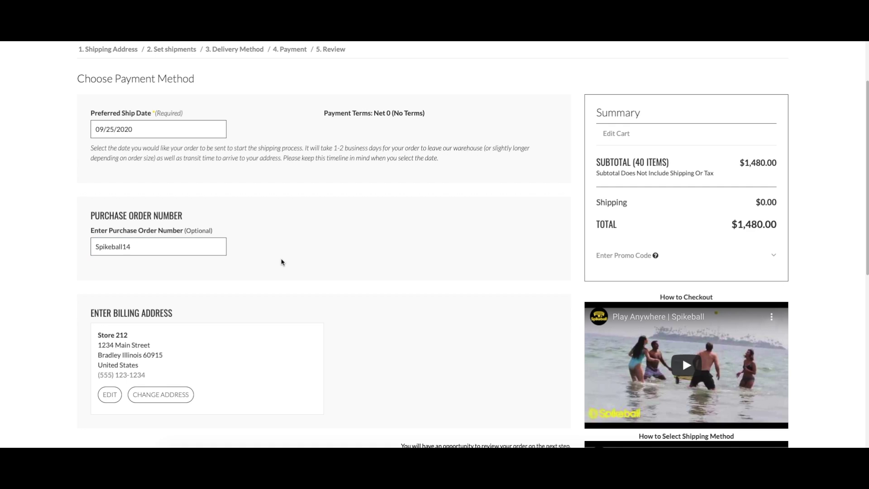
{"action": "scroll", "coordinate": [282, 261], "scroll_direction": "down", "scroll_amount": 3}
{"action": "left_click", "coordinate": [524, 357]}
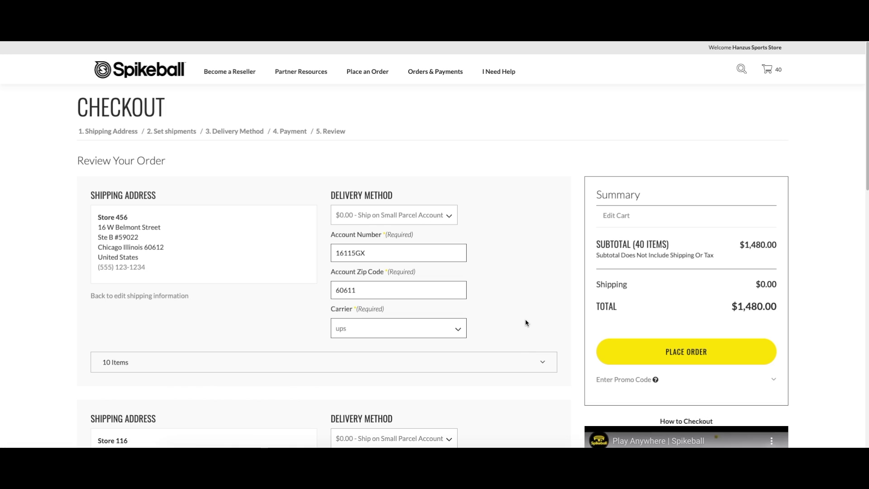
Step: Scroll through Review Your Order and place the $1,480.00 order
{"action": "scroll", "coordinate": [525, 320], "scroll_direction": "down", "scroll_amount": 5}
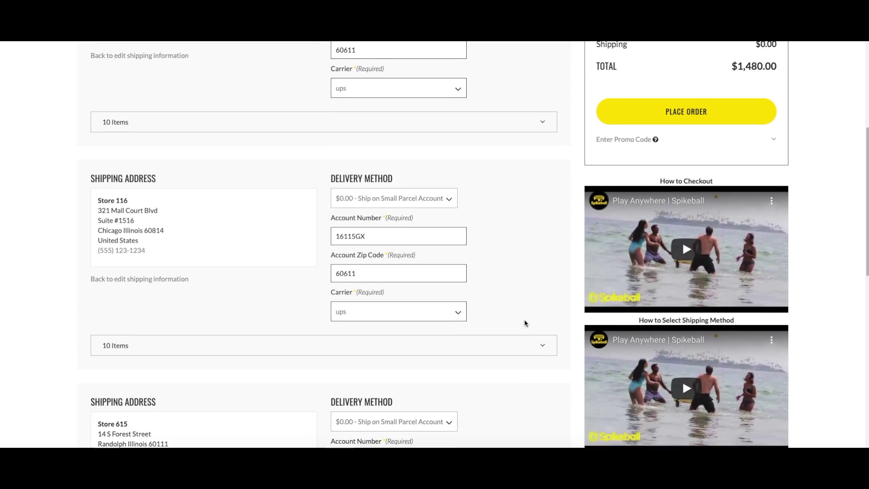
{"action": "scroll", "coordinate": [524, 319], "scroll_direction": "down", "scroll_amount": 9}
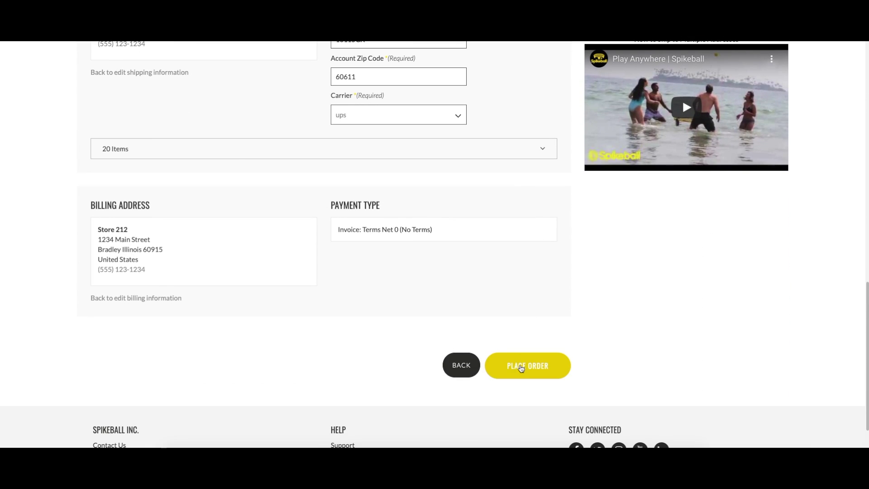
{"action": "left_click", "coordinate": [521, 368]}
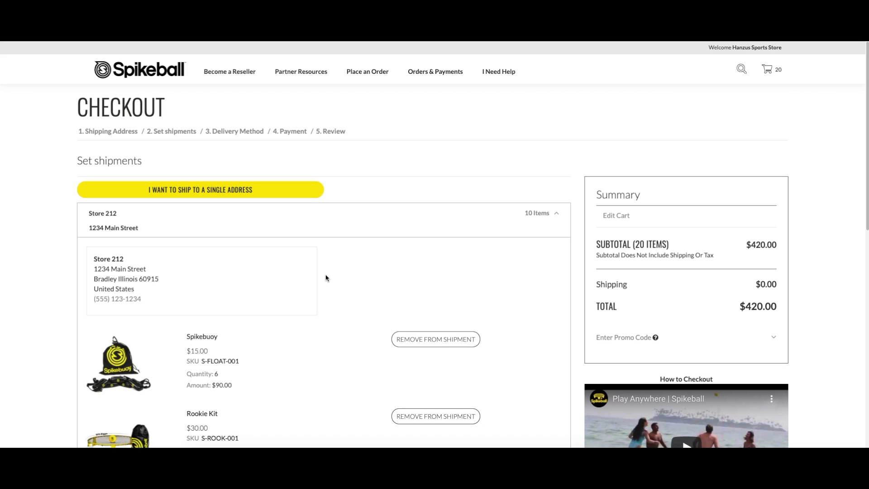
Step: Look over the Set shipments page and choose single-address shipping for the 20-item order
{"action": "scroll", "coordinate": [326, 278], "scroll_direction": "down", "scroll_amount": 10}
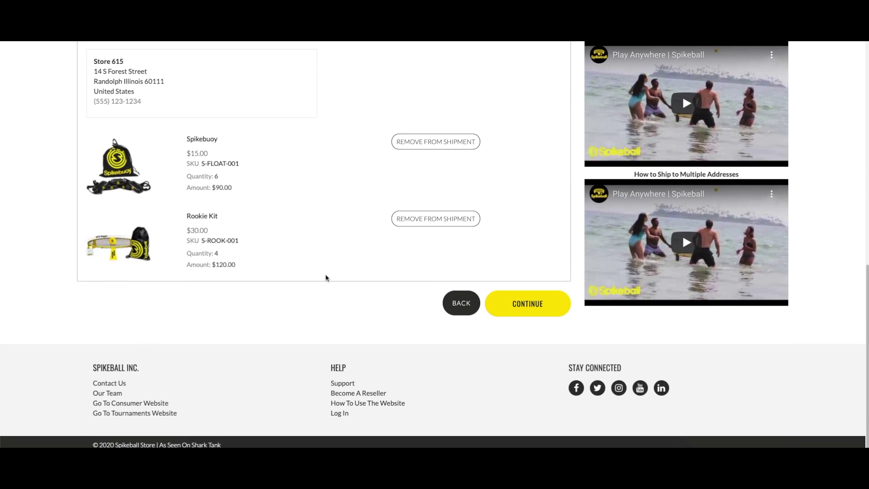
{"action": "scroll", "coordinate": [326, 278], "scroll_direction": "up", "scroll_amount": 10}
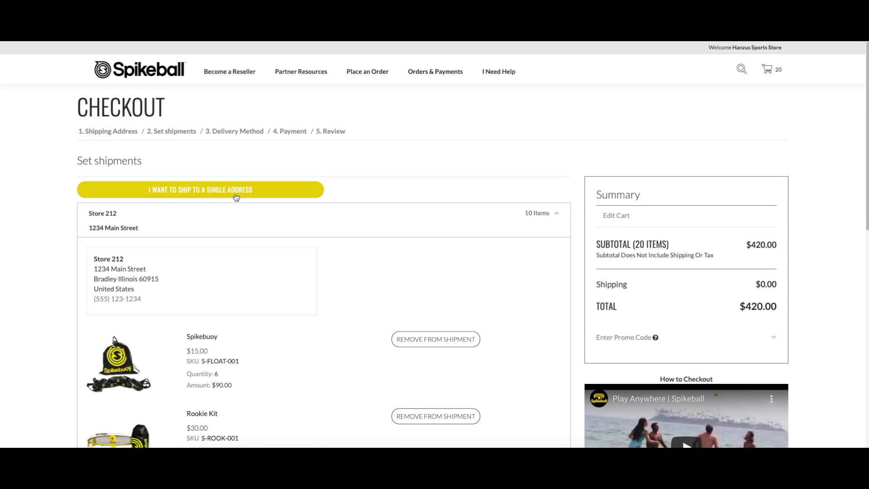
{"action": "left_click", "coordinate": [235, 196]}
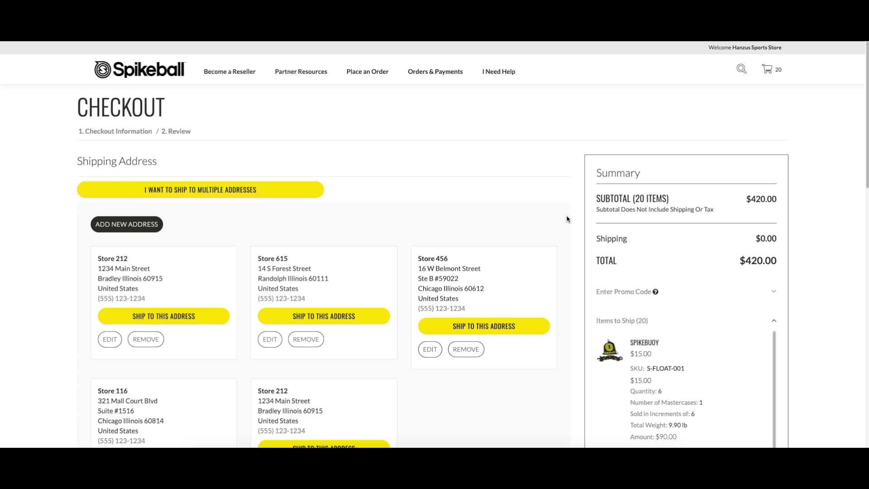
{"action": "scroll", "coordinate": [566, 219], "scroll_direction": "down", "scroll_amount": 3}
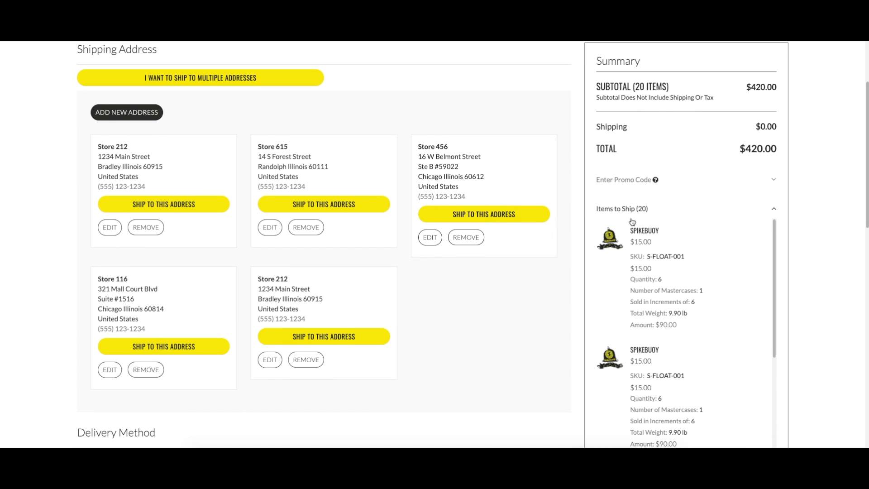
{"action": "left_click_drag", "start_coordinate": [631, 229], "coordinate": [691, 279]}
{"action": "left_click_drag", "start_coordinate": [631, 348], "coordinate": [680, 399]}
{"action": "scroll", "coordinate": [680, 398], "scroll_direction": "down", "scroll_amount": 5}
{"action": "left_click_drag", "start_coordinate": [631, 246], "coordinate": [692, 298]}
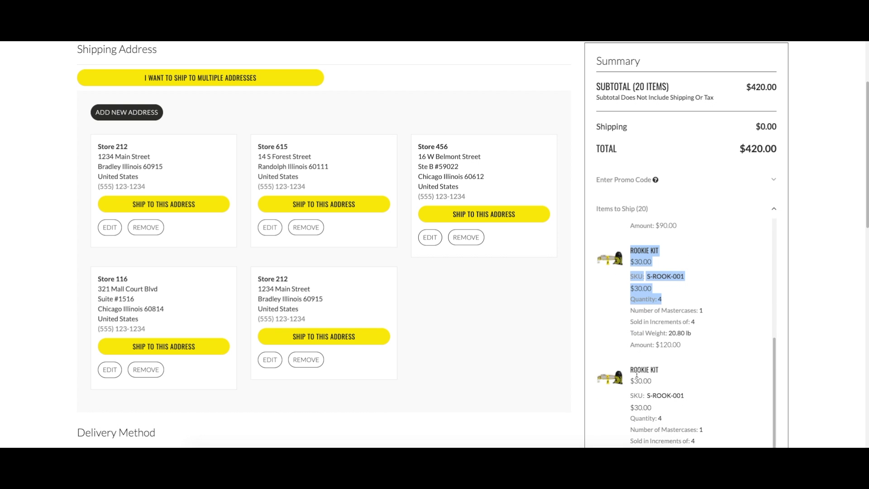
{"action": "left_click_drag", "start_coordinate": [631, 367], "coordinate": [681, 421]}
{"action": "scroll", "coordinate": [680, 421], "scroll_direction": "down", "scroll_amount": 4}
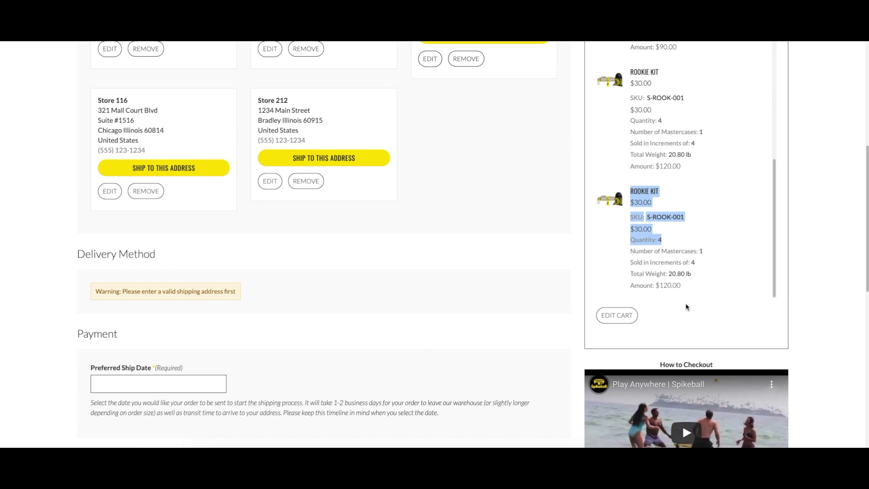
{"action": "left_click", "coordinate": [683, 306]}
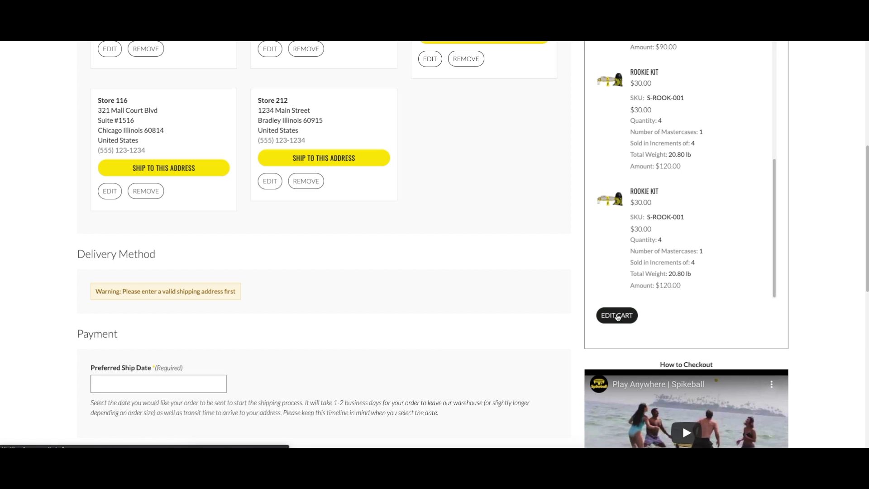
{"action": "left_click", "coordinate": [618, 316]}
Step: Remove the duplicate Rookie Kit and adjust the Rookie Kit and Spikebuoy quantities
{"action": "scroll", "coordinate": [375, 325], "scroll_direction": "down", "scroll_amount": 3}
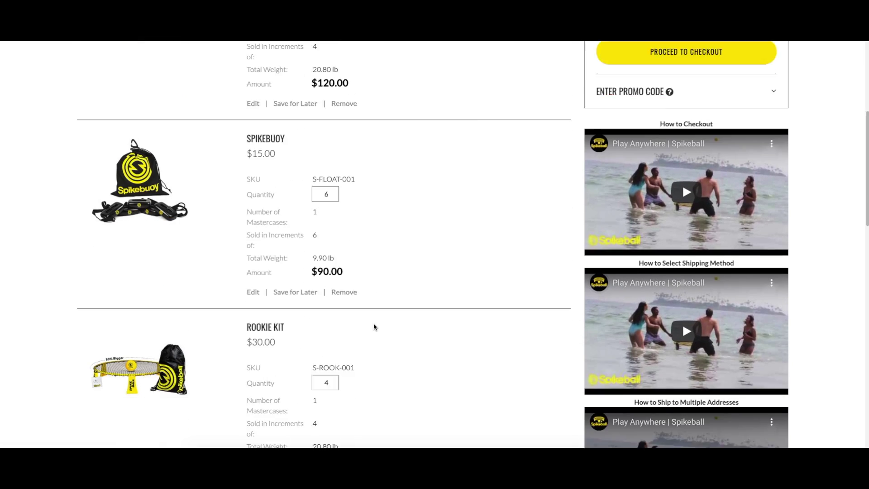
{"action": "scroll", "coordinate": [374, 326], "scroll_direction": "down", "scroll_amount": 4}
{"action": "left_click", "coordinate": [342, 317]}
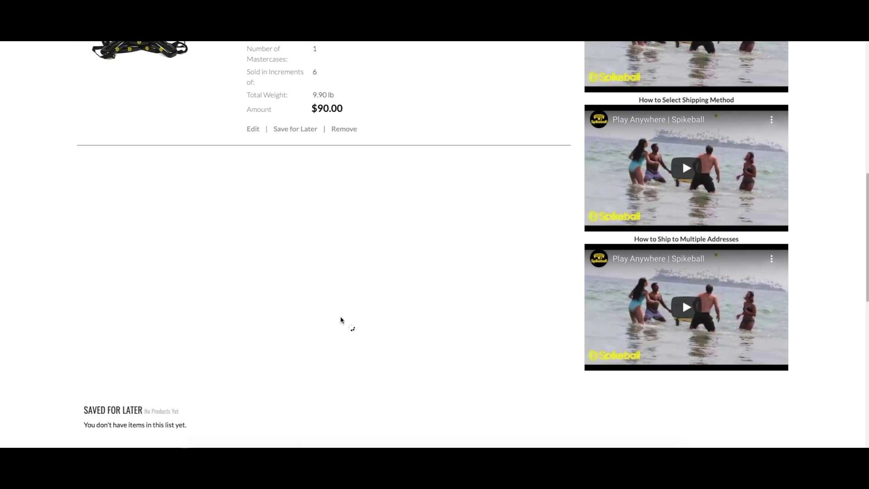
{"action": "left_click", "coordinate": [332, 222]}
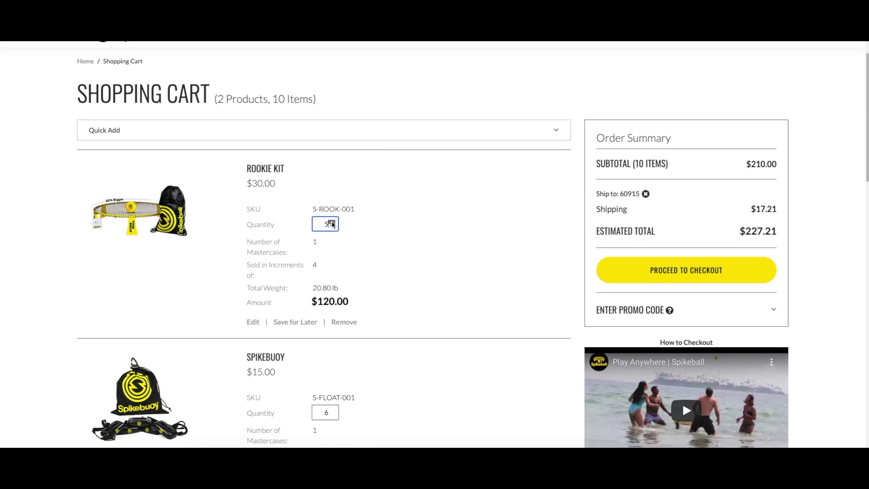
{"action": "left_click", "coordinate": [333, 411]}
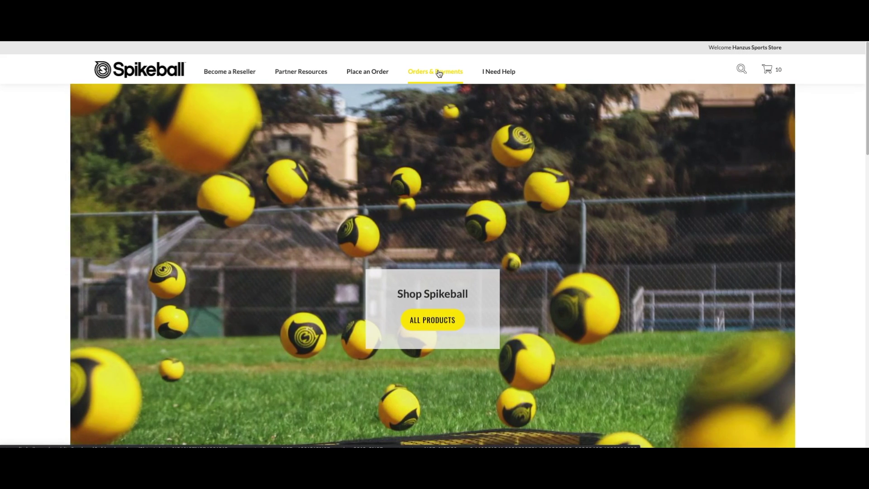
Step: Open Purchase History from Orders & Payments and show UPS tracking for the $1,256.59 order
{"action": "left_click", "coordinate": [438, 72]}
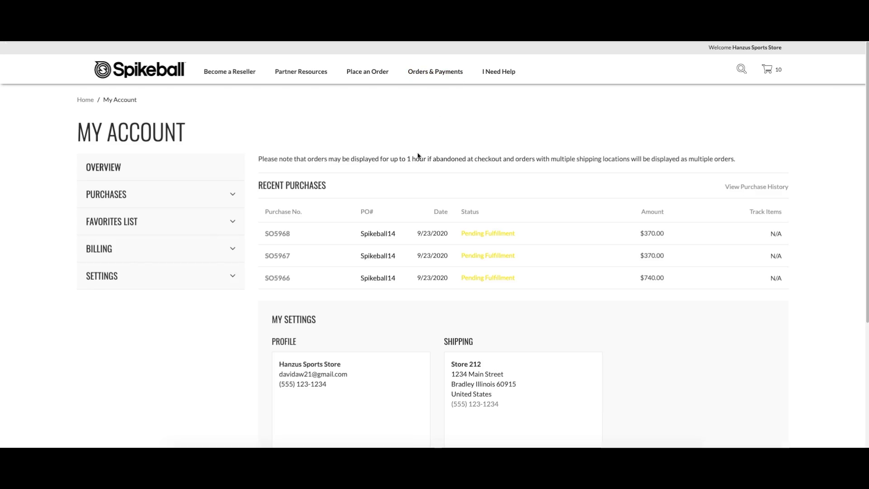
{"action": "left_click_drag", "start_coordinate": [261, 238], "coordinate": [810, 289]}
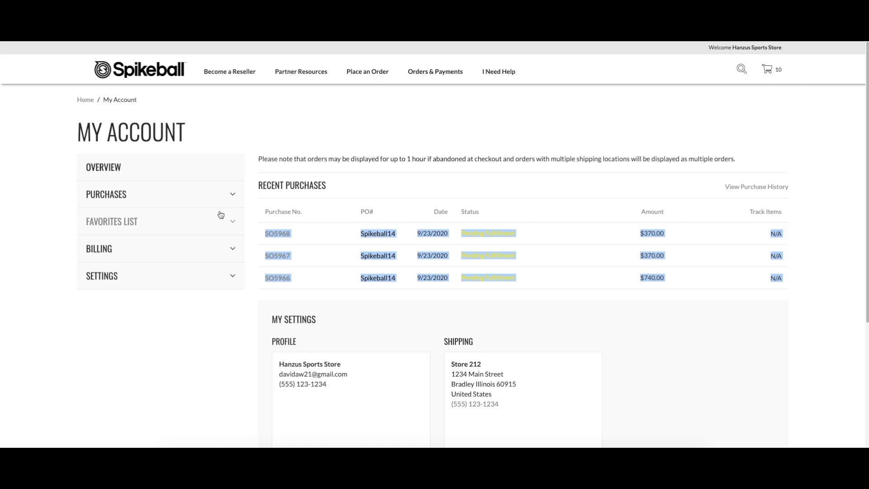
{"action": "left_click", "coordinate": [150, 201]}
{"action": "left_click", "coordinate": [118, 222]}
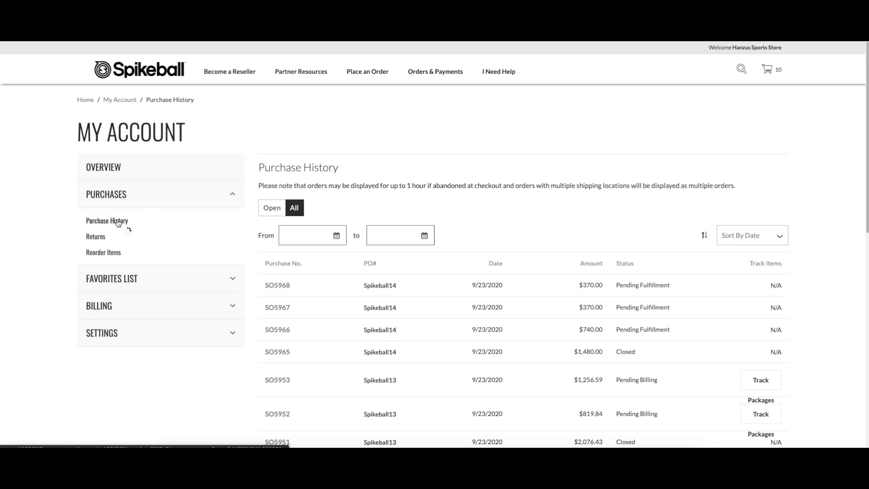
{"action": "scroll", "coordinate": [347, 264], "scroll_direction": "down", "scroll_amount": 3}
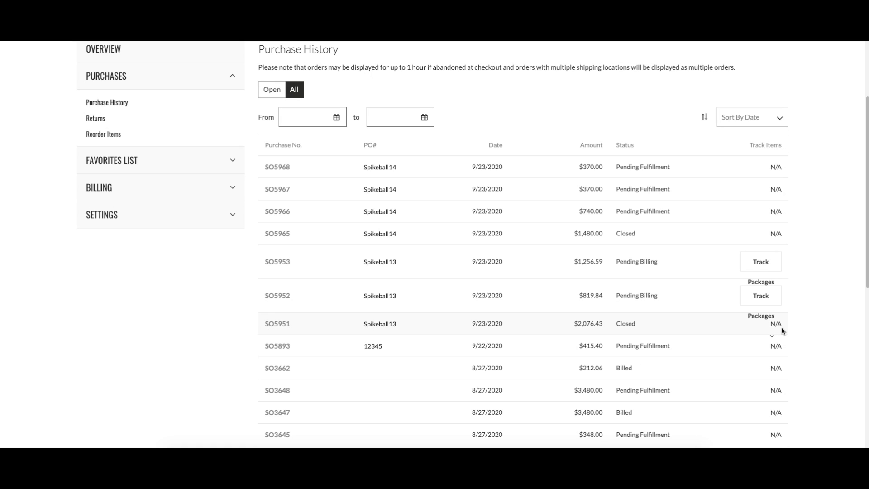
{"action": "left_click", "coordinate": [767, 265]}
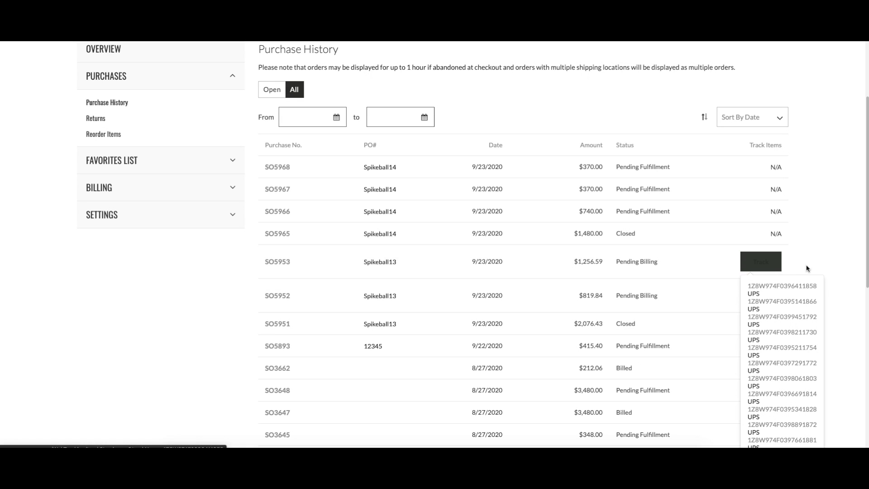